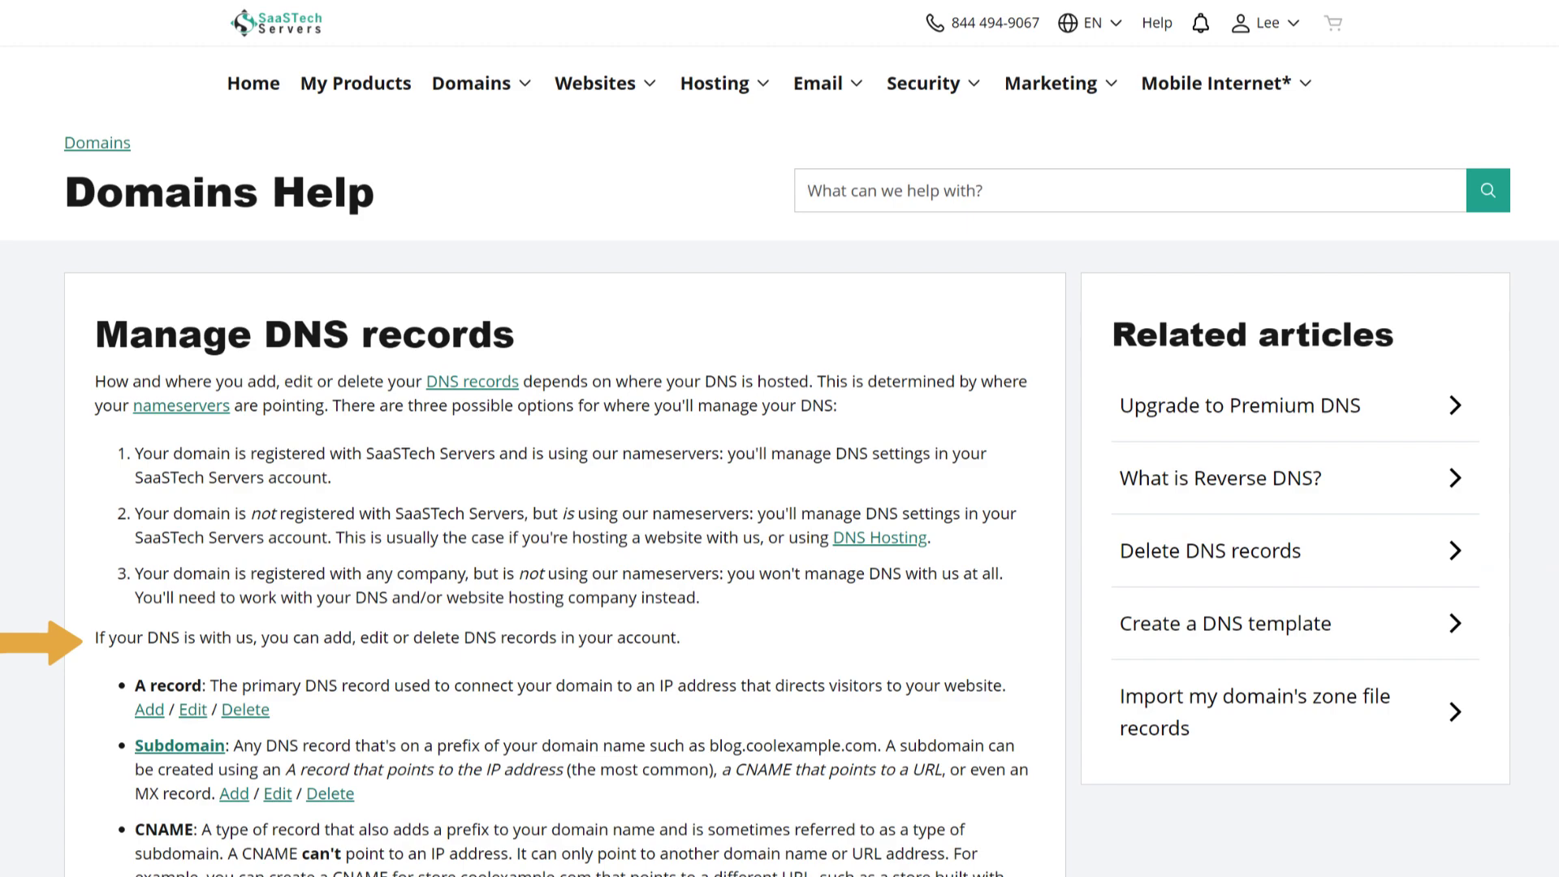
scroll(565, 488, "down", 5)
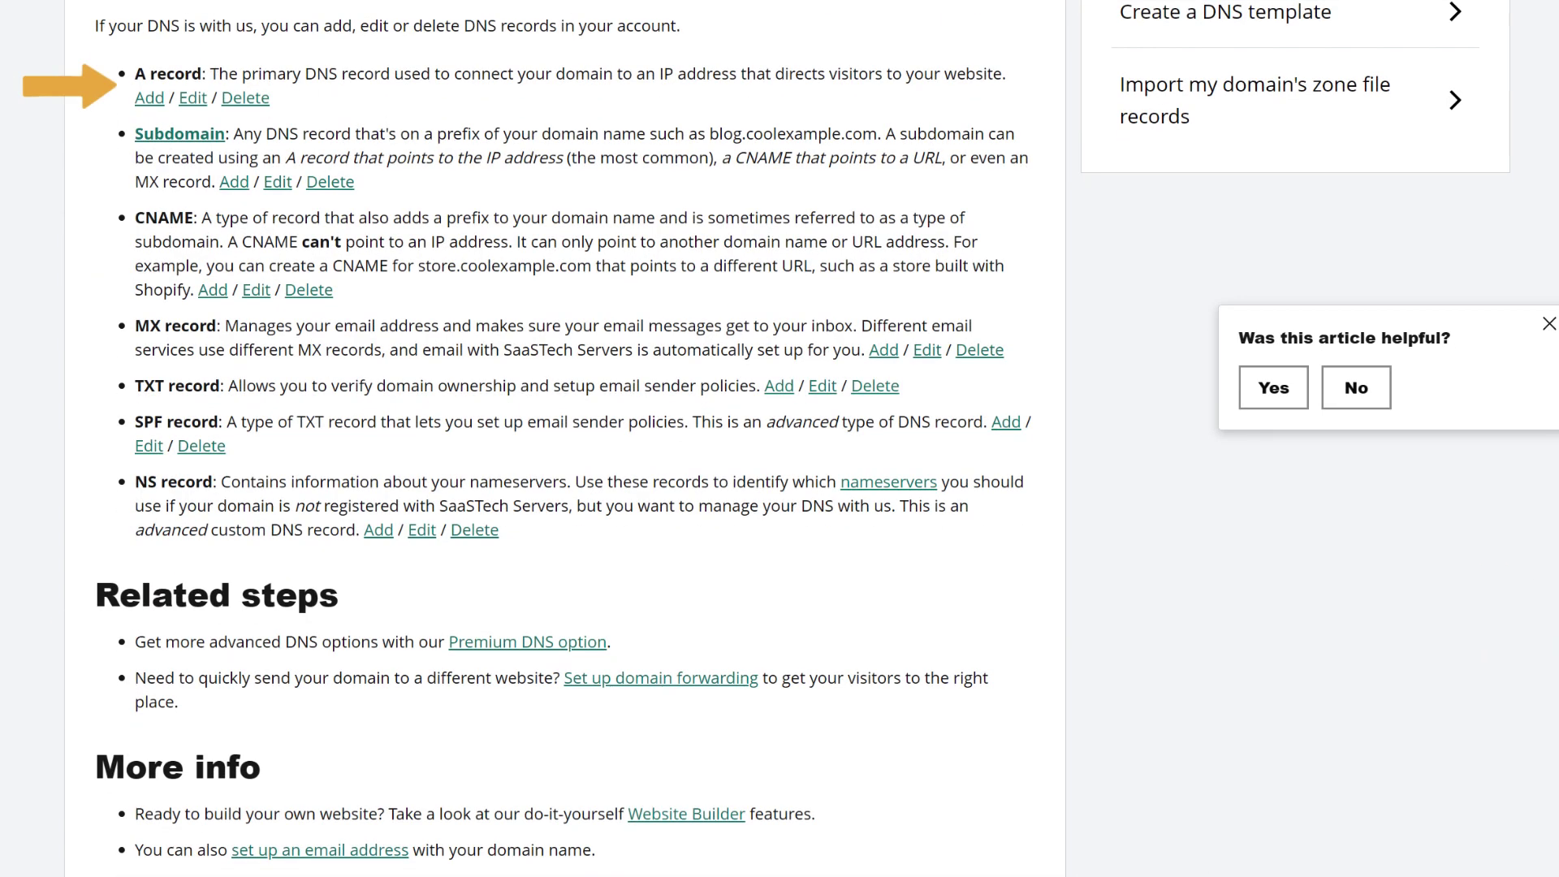